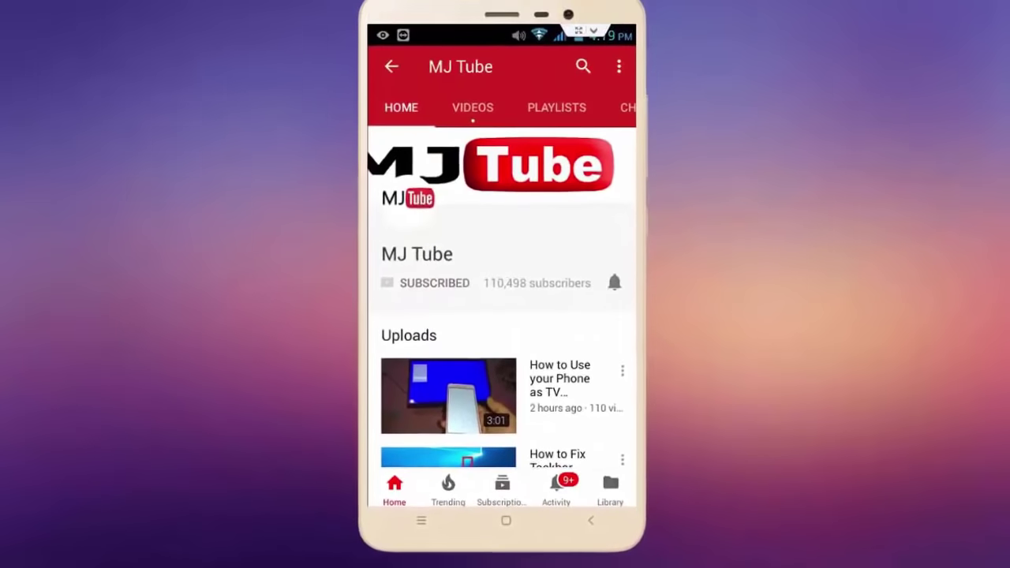
click(614, 283)
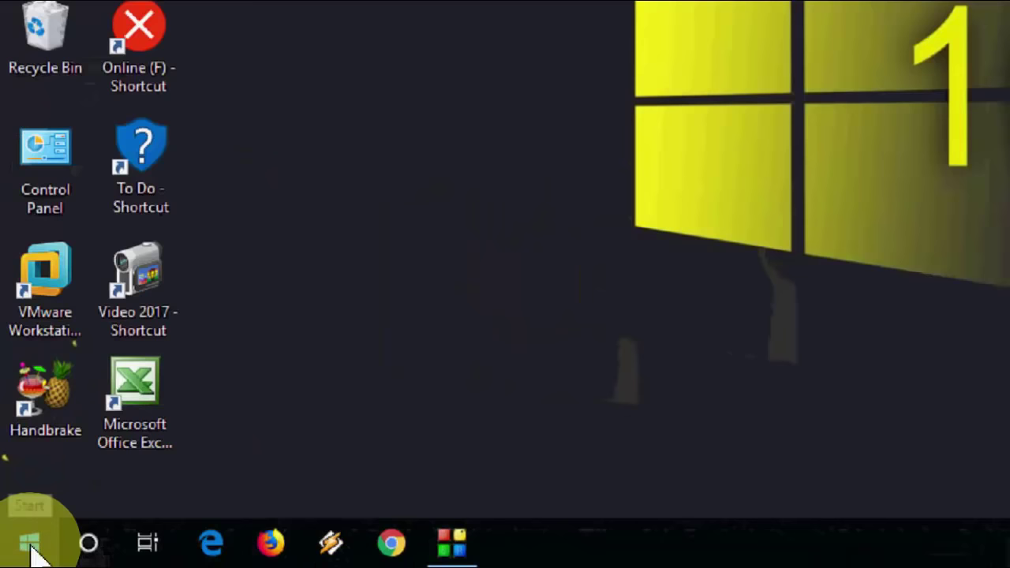
Step: Open the Troubleshoot page of Update & Security in Windows Settings
click(28, 545)
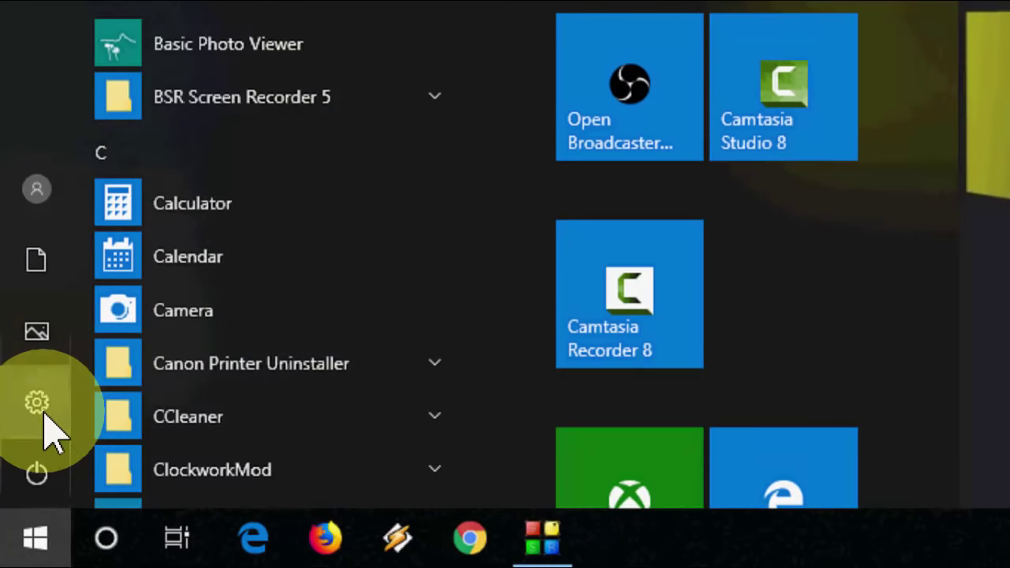
click(45, 422)
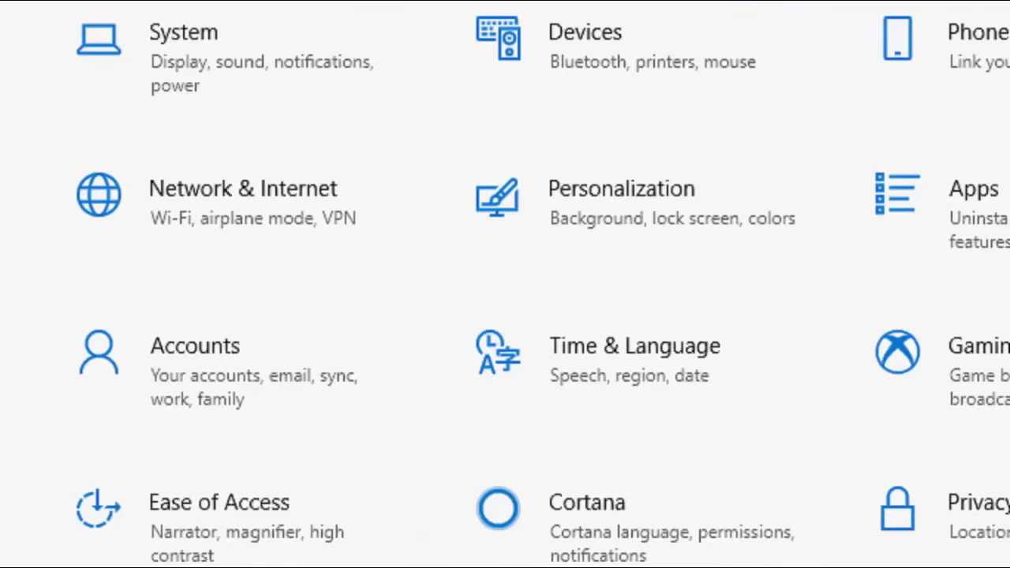
click(242, 510)
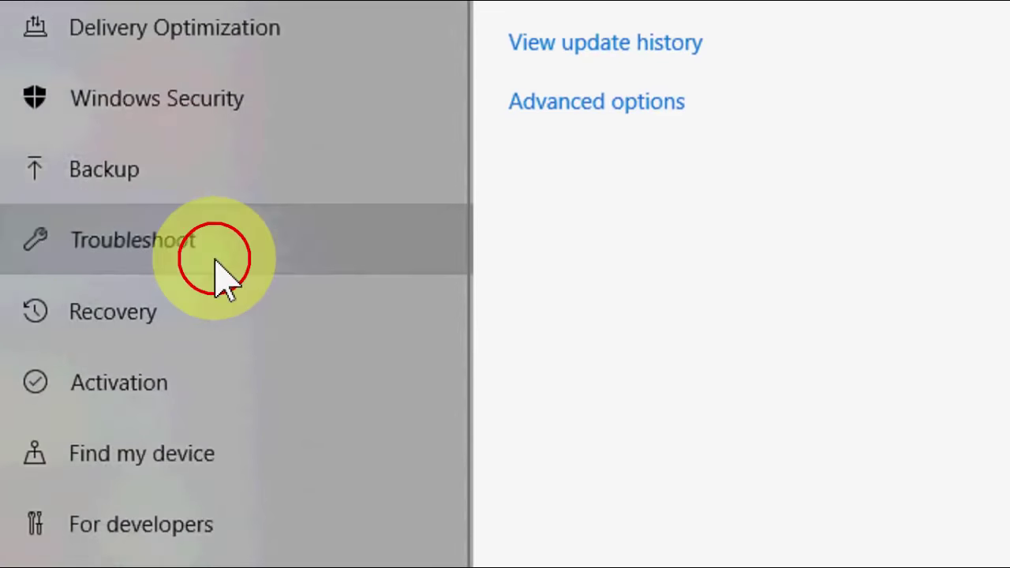
click(224, 272)
Step: Run the Windows Store Apps troubleshooter and continue past its Microsoft account sign-in suggestion
scroll(925, 300, down, 10)
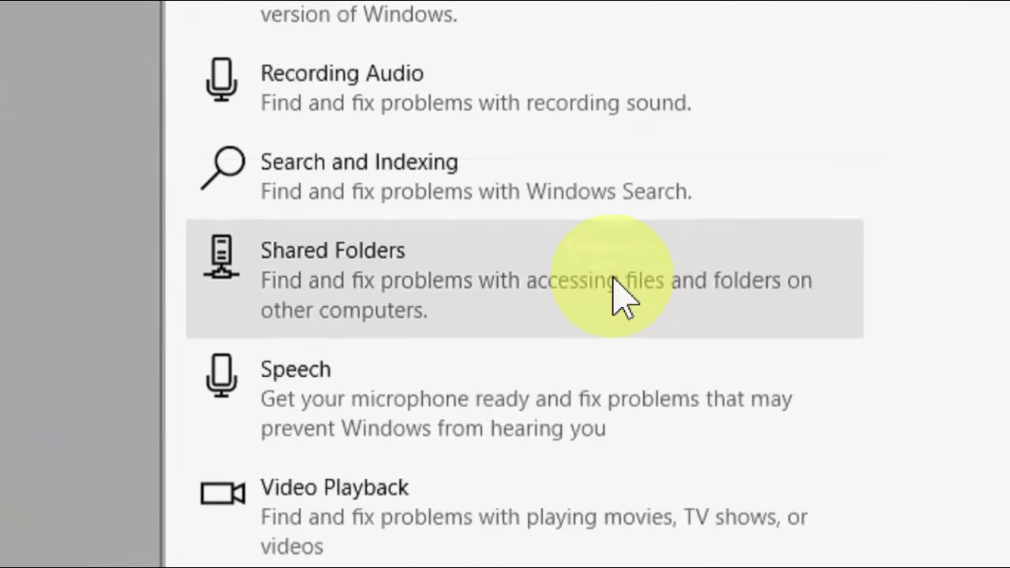
scroll(624, 296, down, 3)
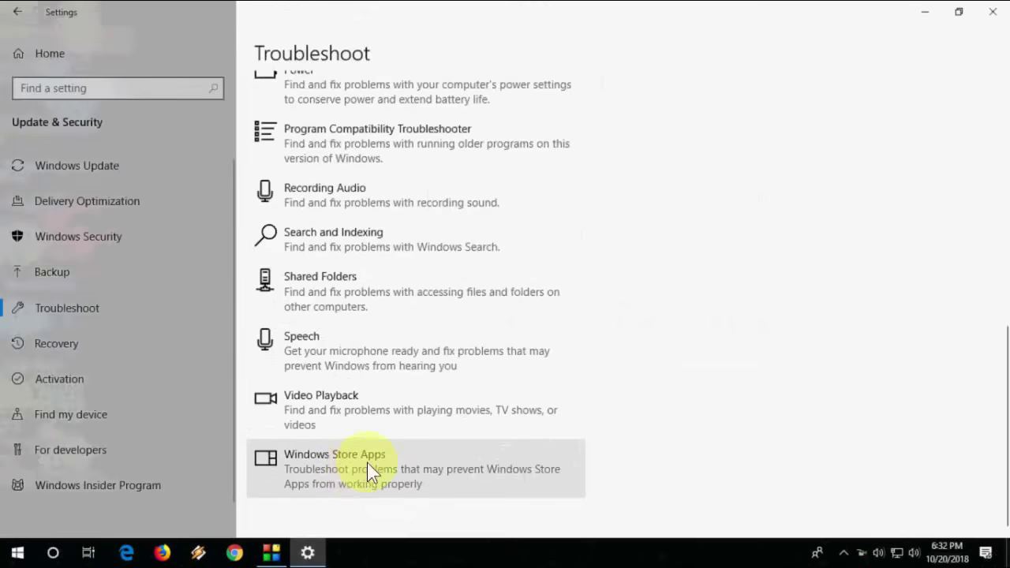
click(361, 460)
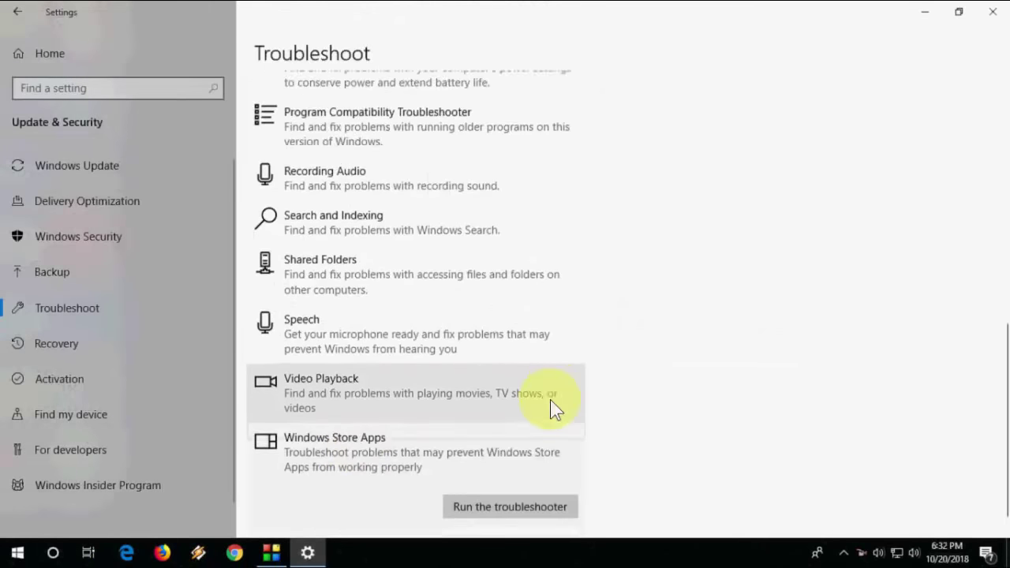
click(515, 477)
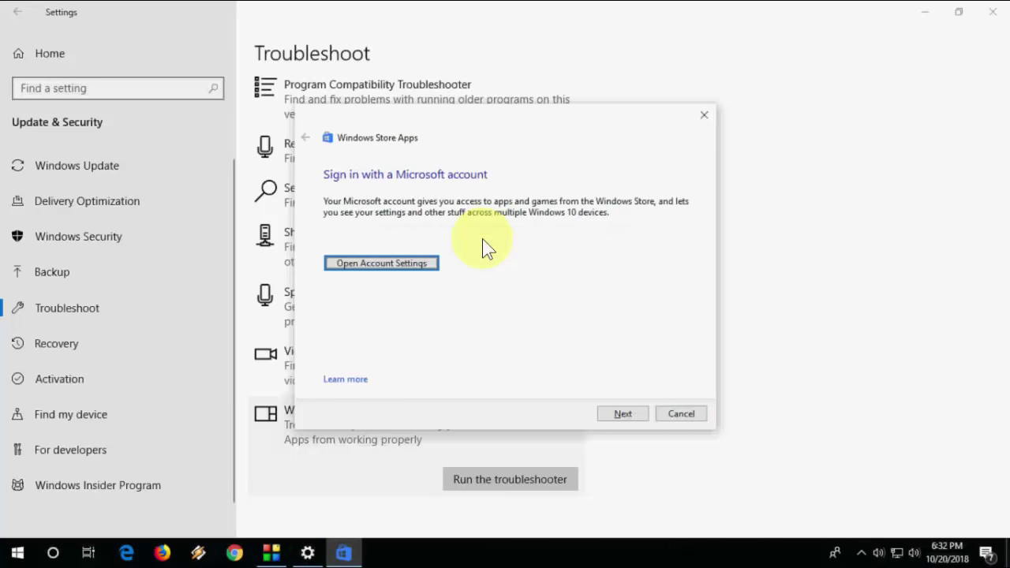
click(621, 414)
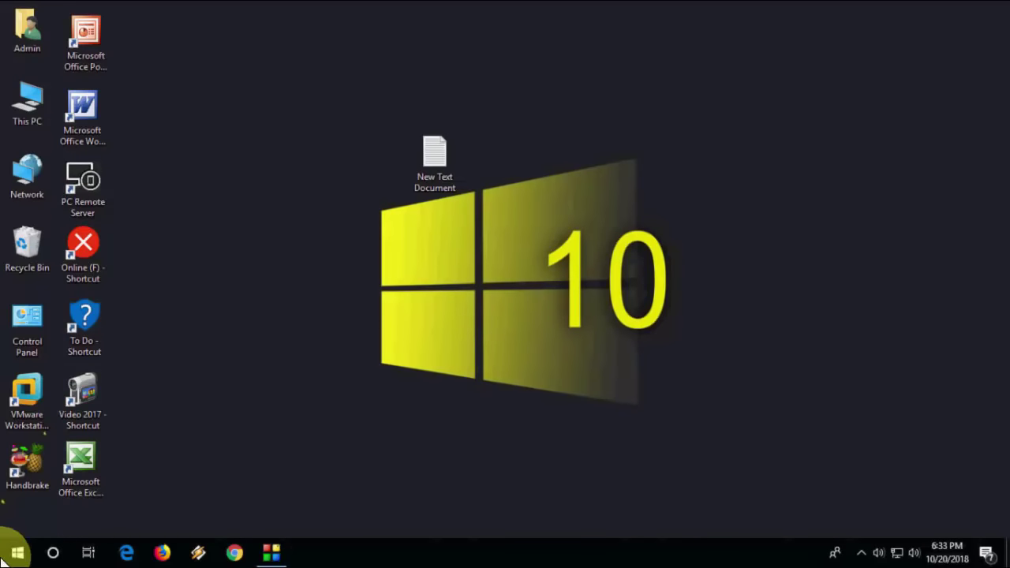
Step: Open Apps & features in Windows Settings and filter the installed apps list by "store"
click(16, 554)
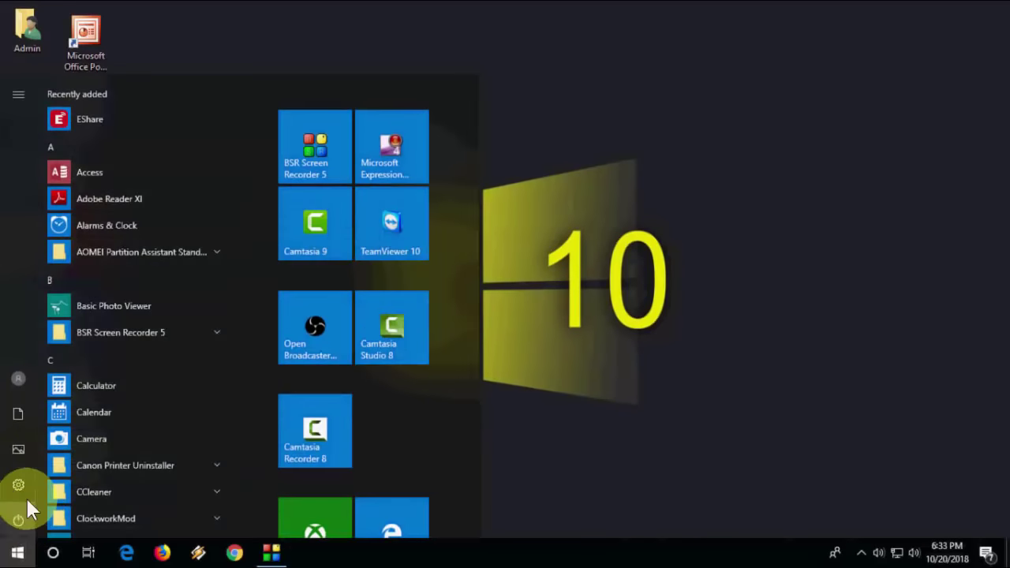
click(18, 486)
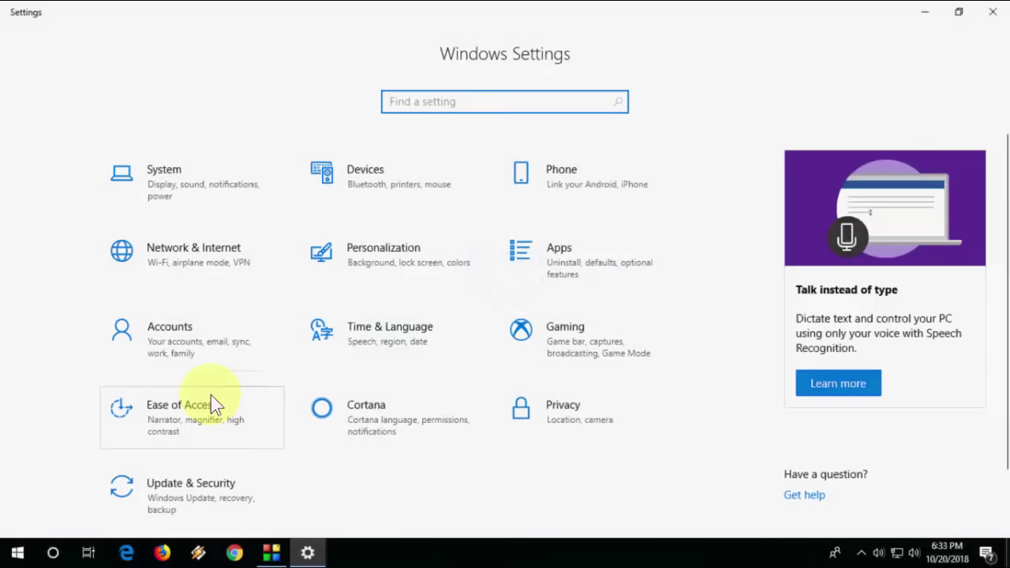
click(571, 274)
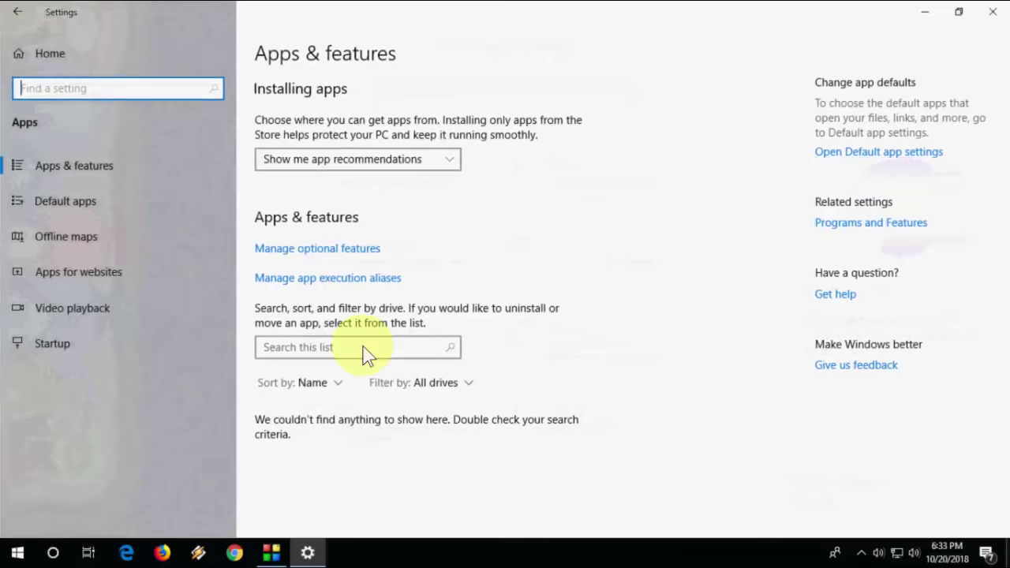
click(336, 353)
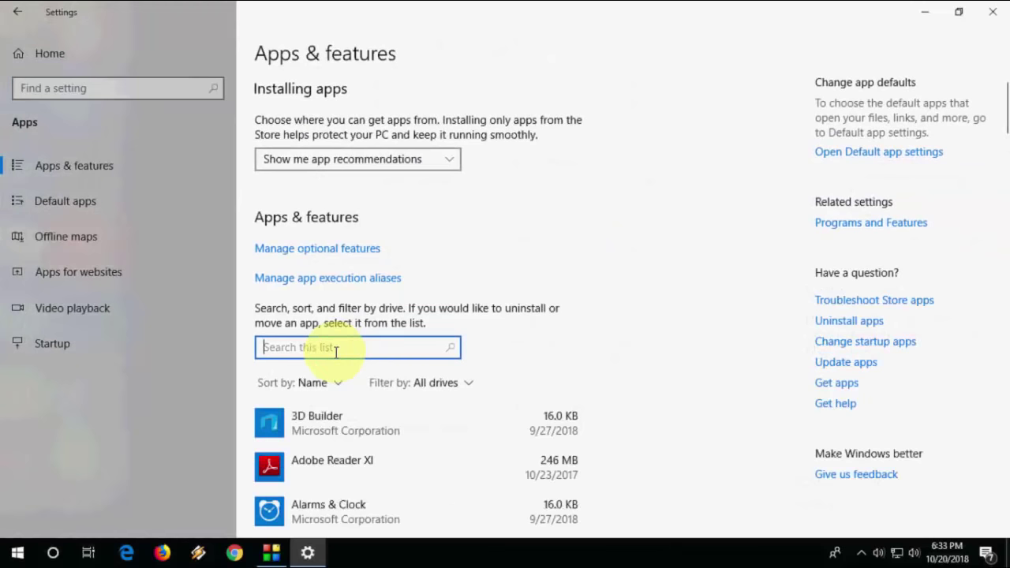
text(store)
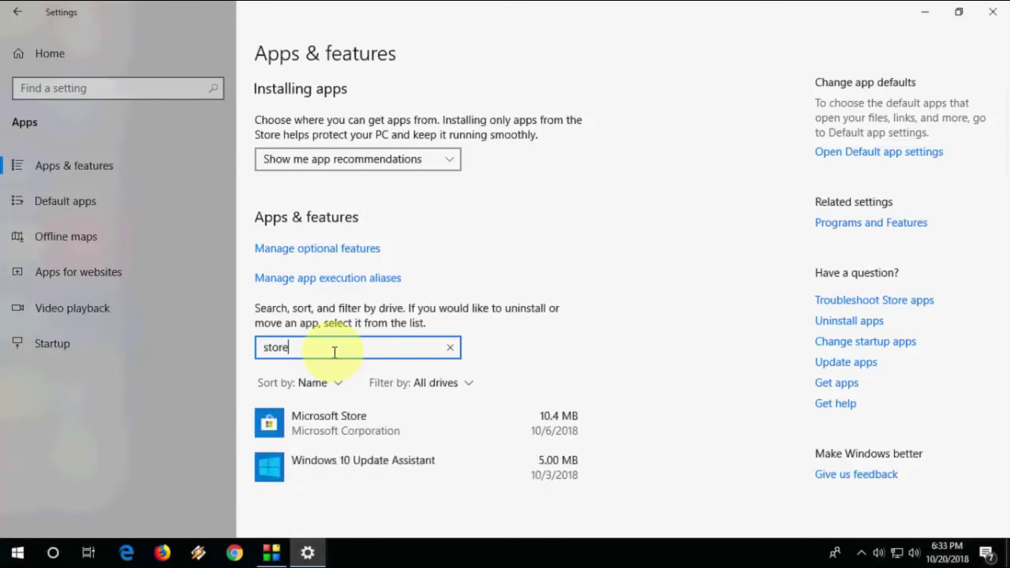
Step: Reset the Microsoft Store app from its advanced options, confirming the deletion of its data, and close Settings
click(365, 420)
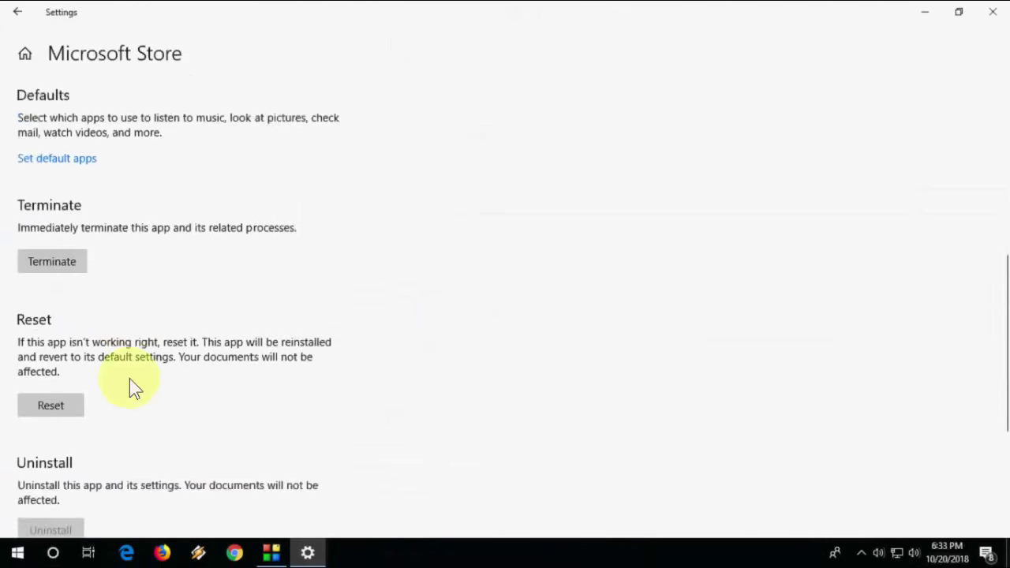
scroll(131, 382, down, 4)
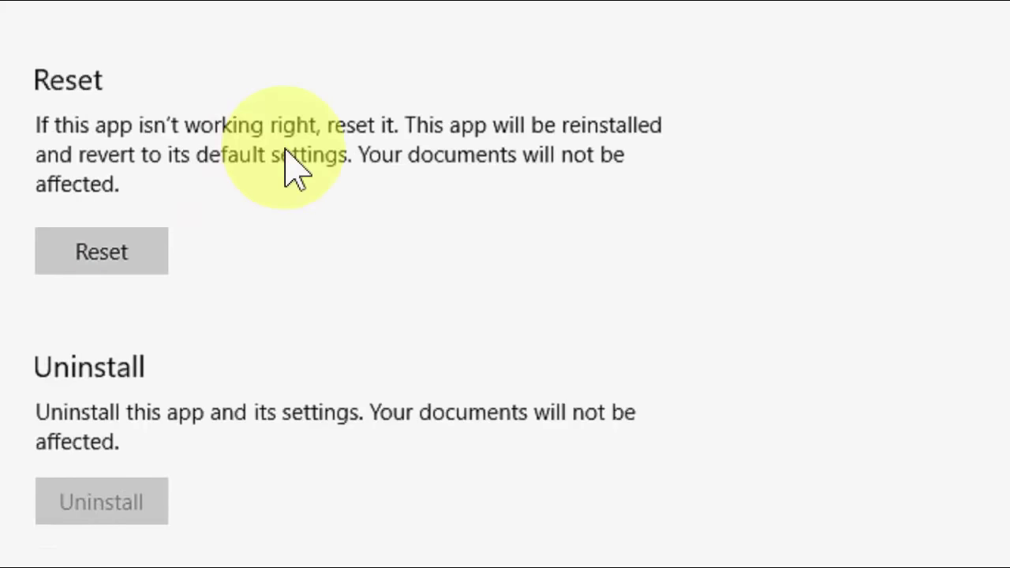
click(111, 261)
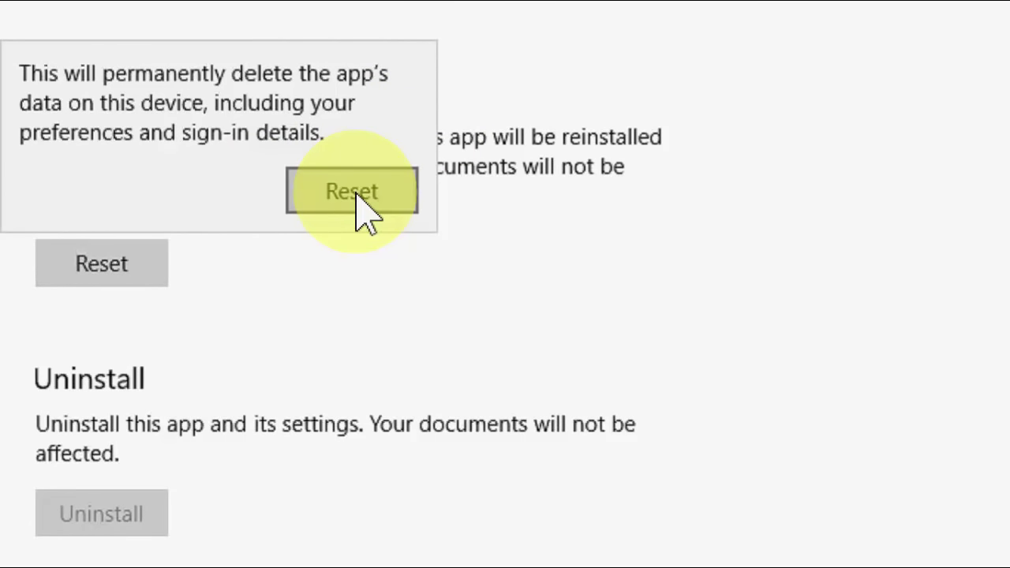
click(356, 195)
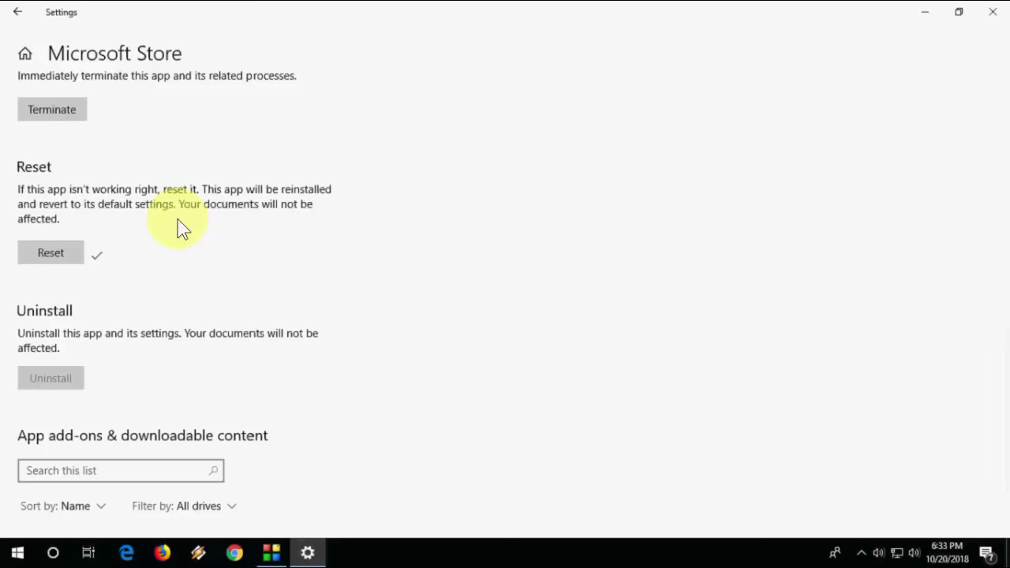
click(993, 12)
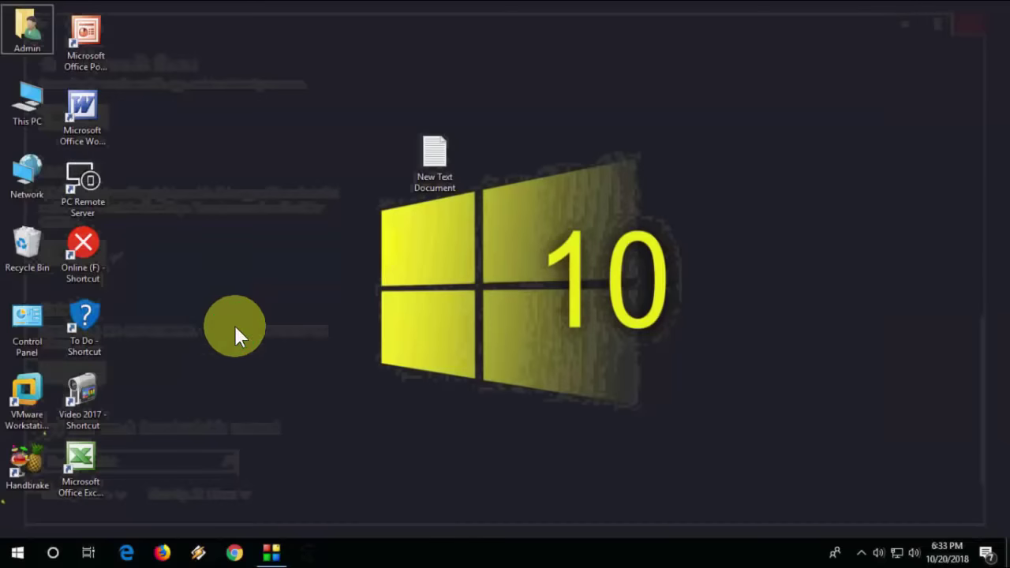
right_click(235, 323)
click(238, 349)
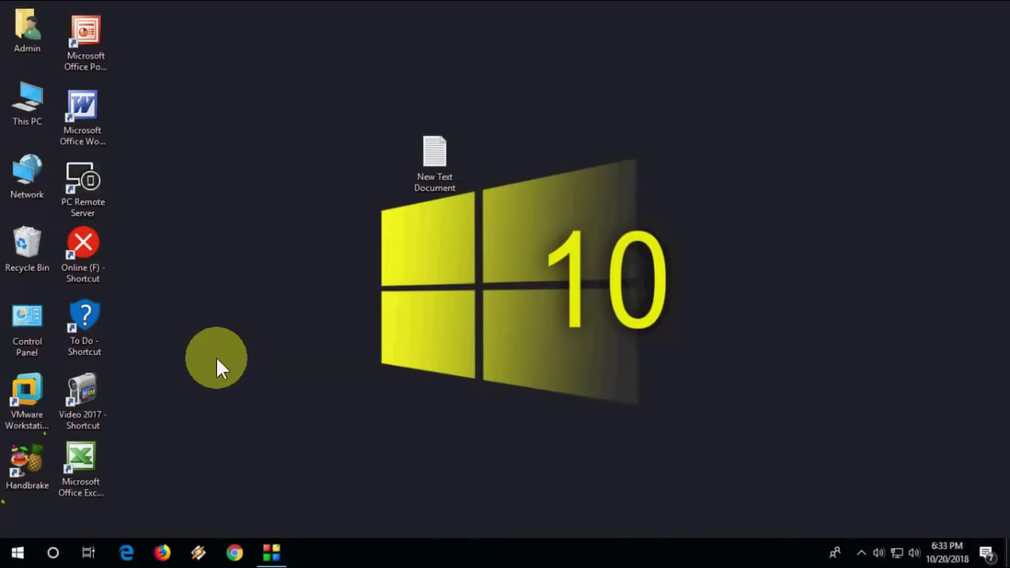
Step: Search Windows for "store", launch Microsoft Store and maximize its window
key(super)
text(store)
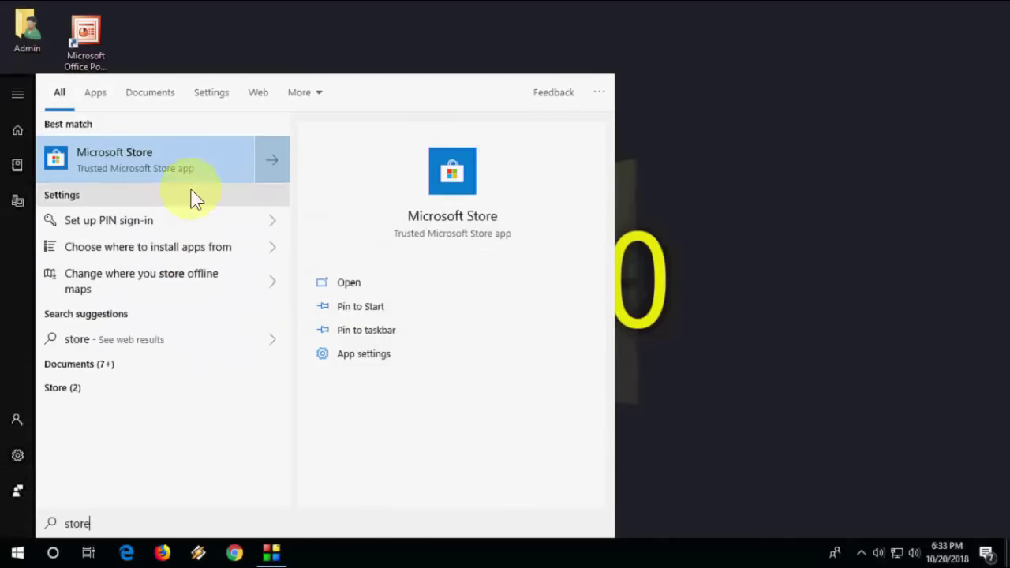
click(189, 162)
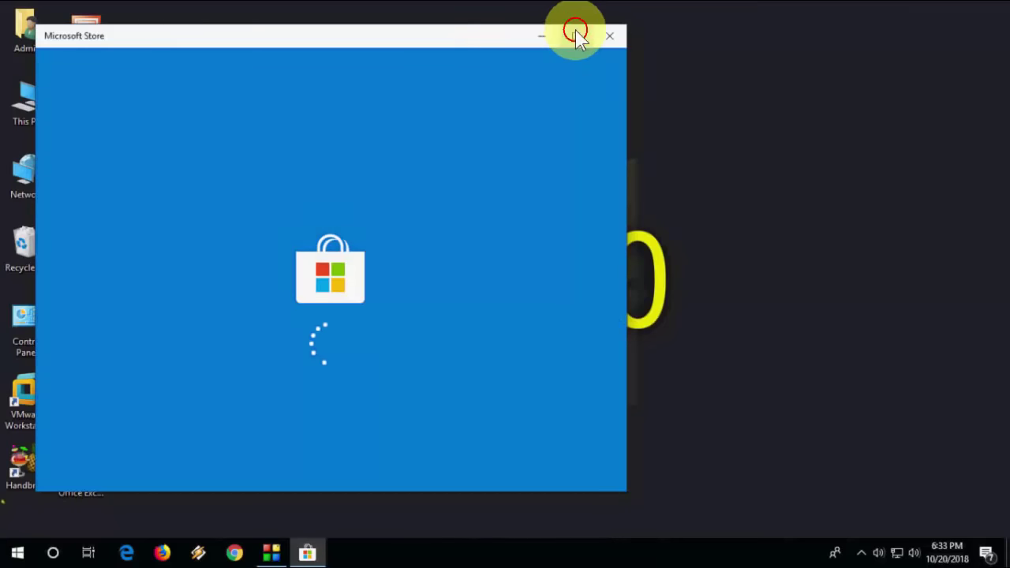
click(575, 35)
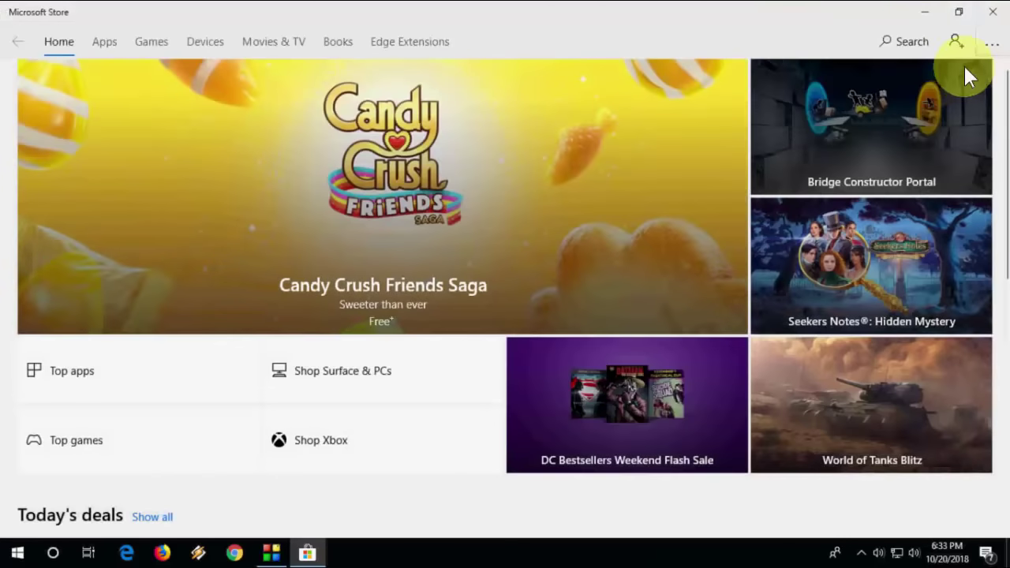
Step: View the Downloads and updates page in Microsoft Store, and close the Store
click(992, 47)
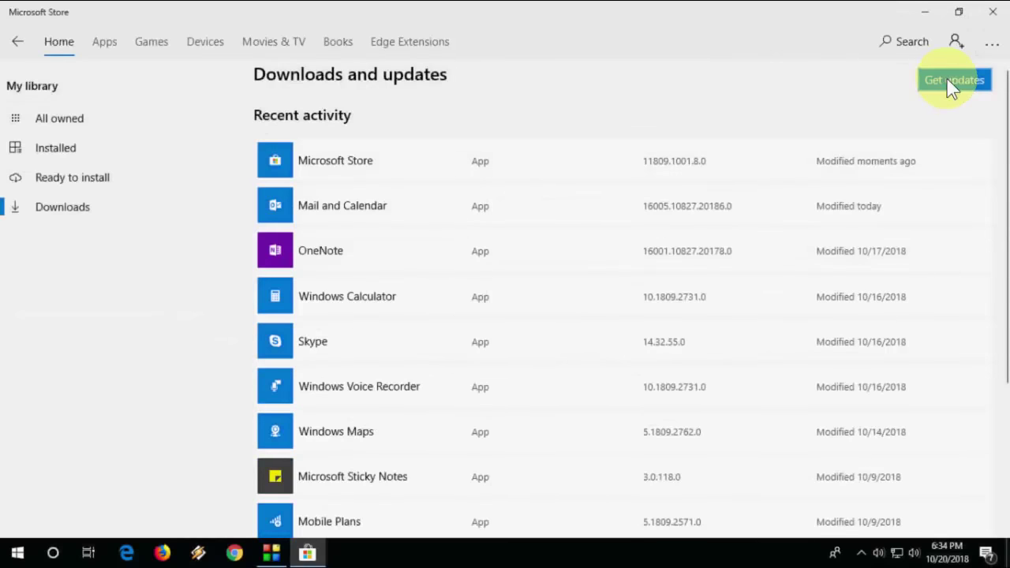
click(993, 12)
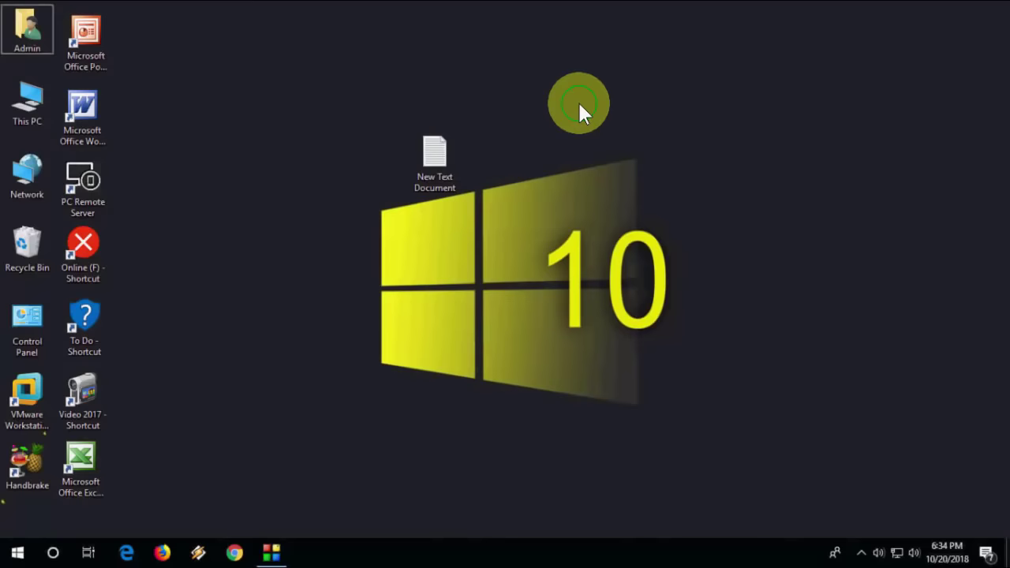
right_click(580, 103)
click(604, 143)
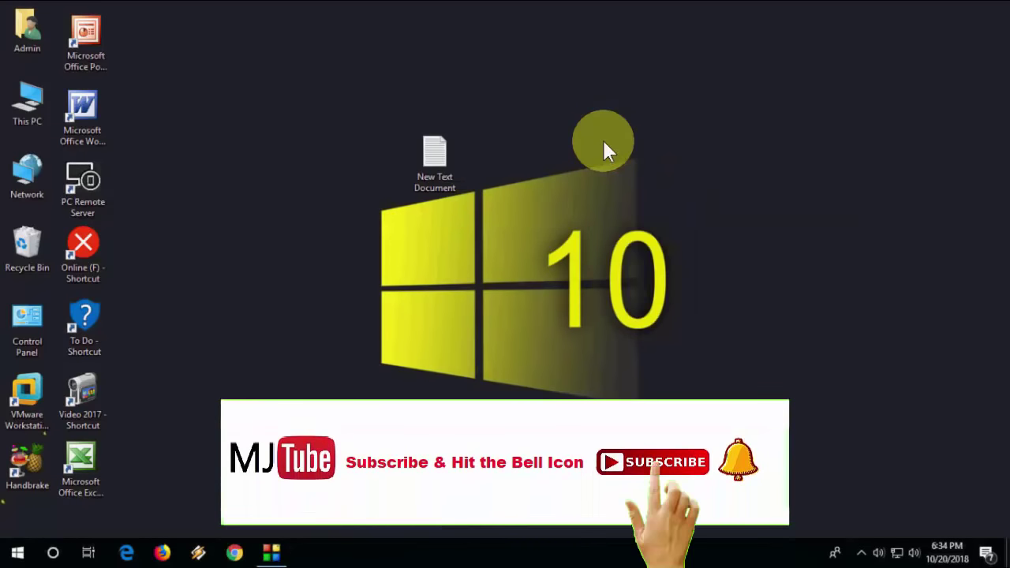
Step: Search Windows for "powershell" and run Windows PowerShell as administrator
key(super)
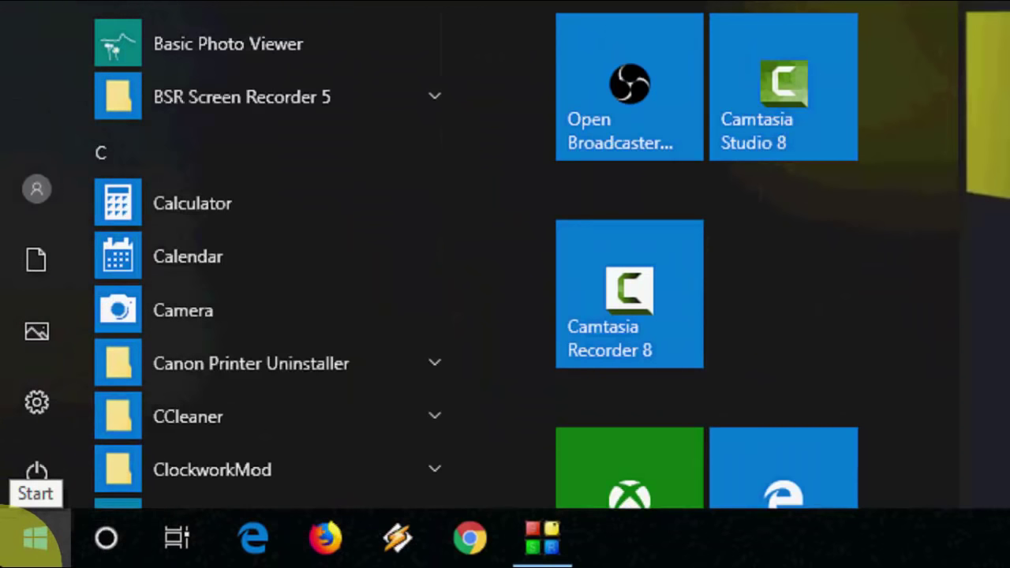
text(powershell)
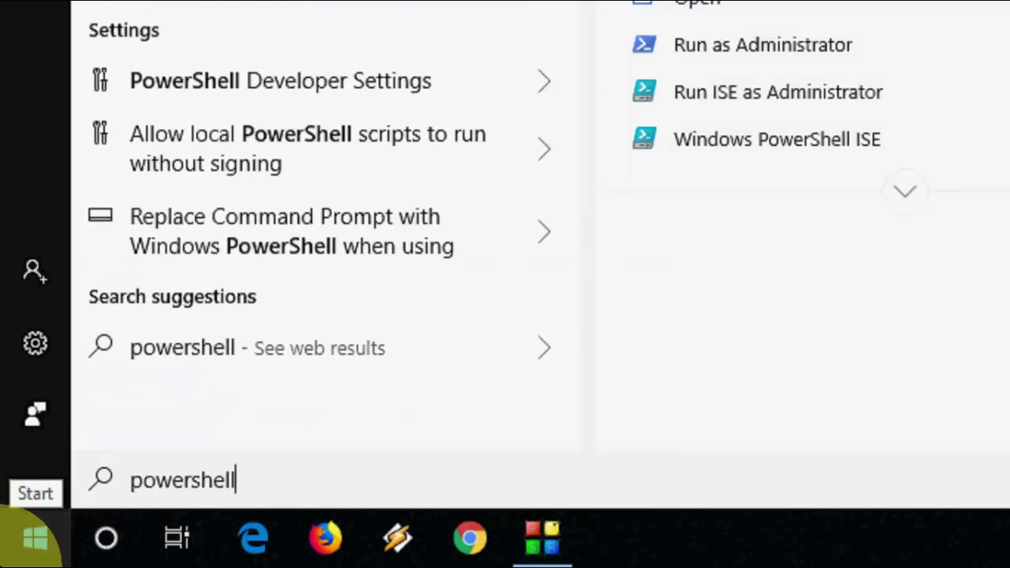
right_click(302, 83)
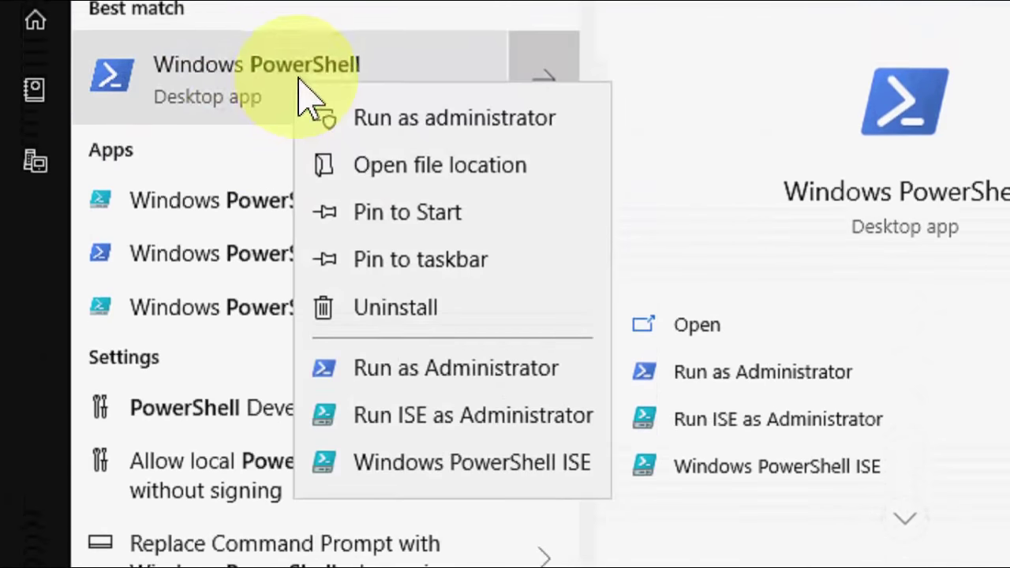
click(429, 122)
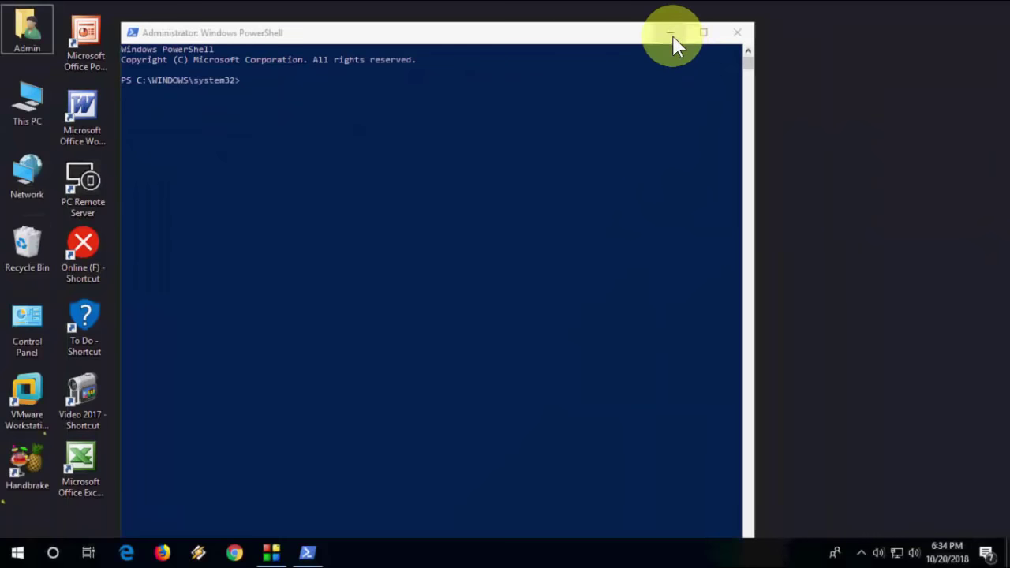
Step: Copy the whole Microsoft.WindowsStore Add-AppxPackage command from the desktop's New Text Document and paste it at the administrator PowerShell prompt
click(671, 34)
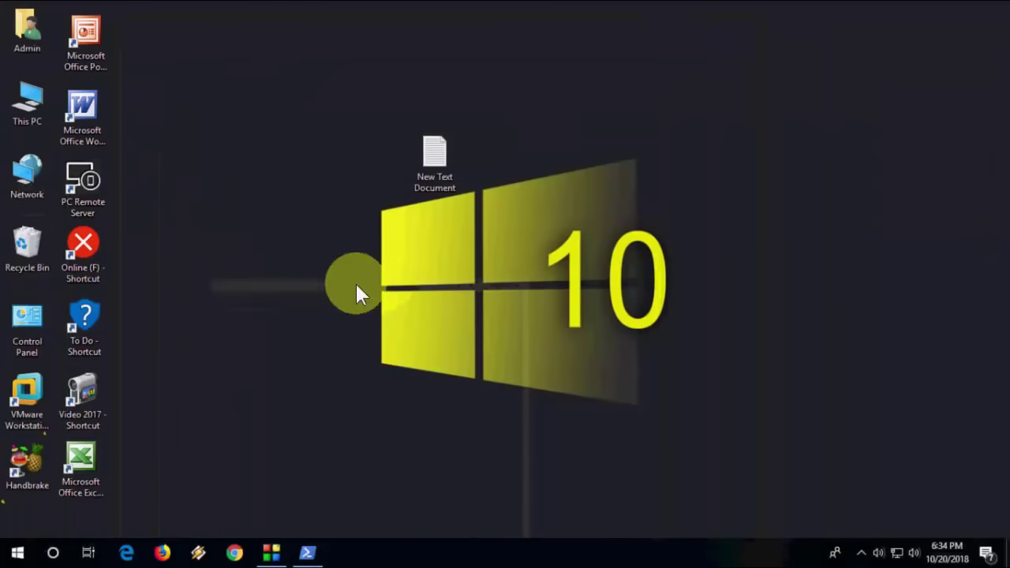
double_click(447, 183)
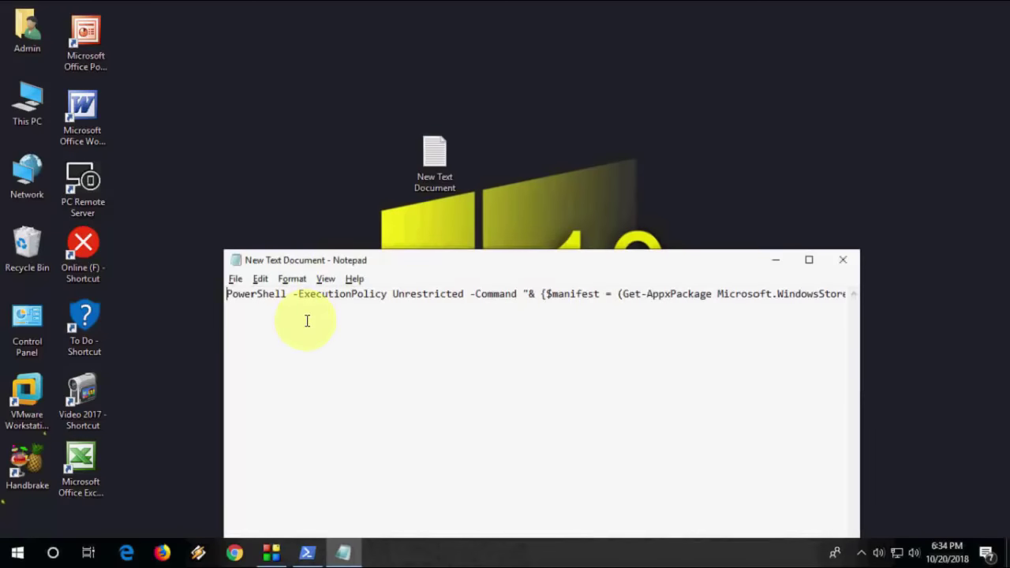
key(ctrl+a)
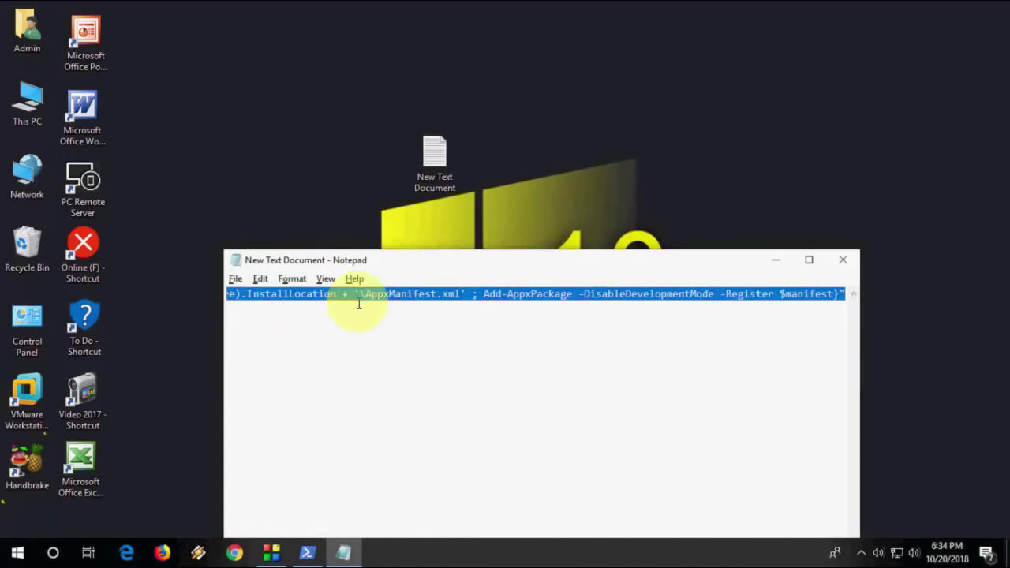
click(307, 555)
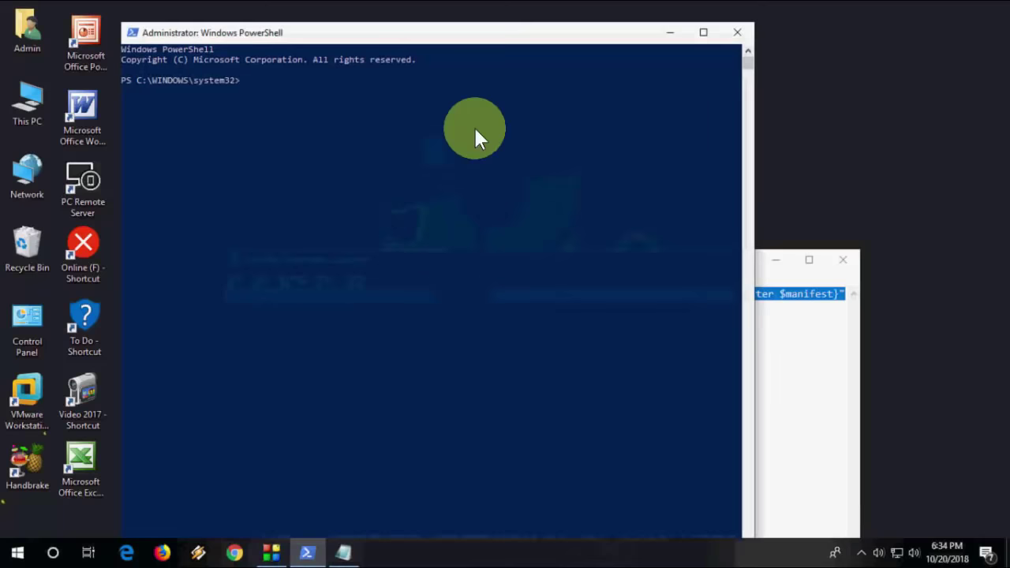
right_click(338, 142)
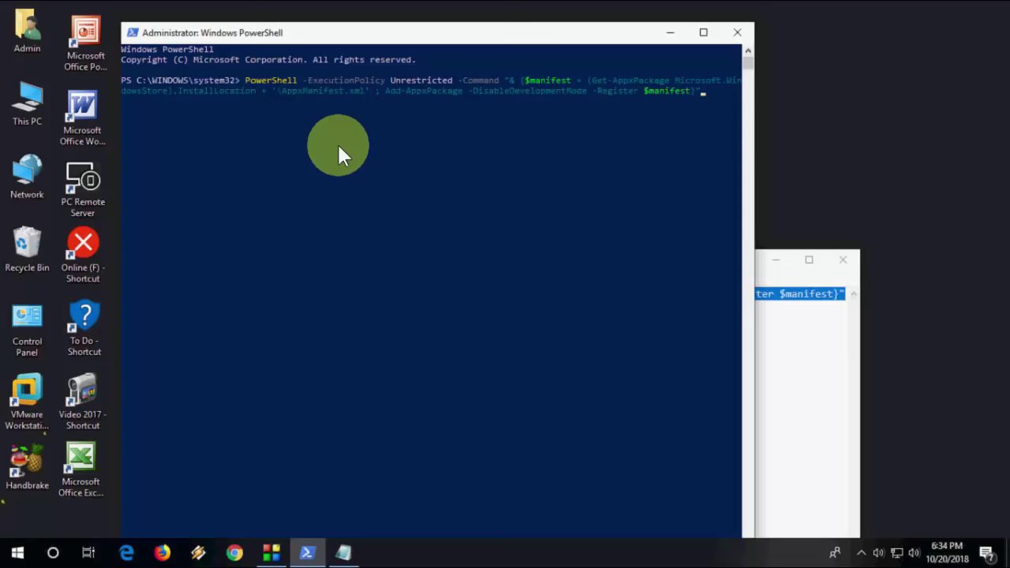
Step: Close the PowerShell and text document windows, and launch Microsoft Store by searching Windows for "store"
click(751, 33)
click(841, 261)
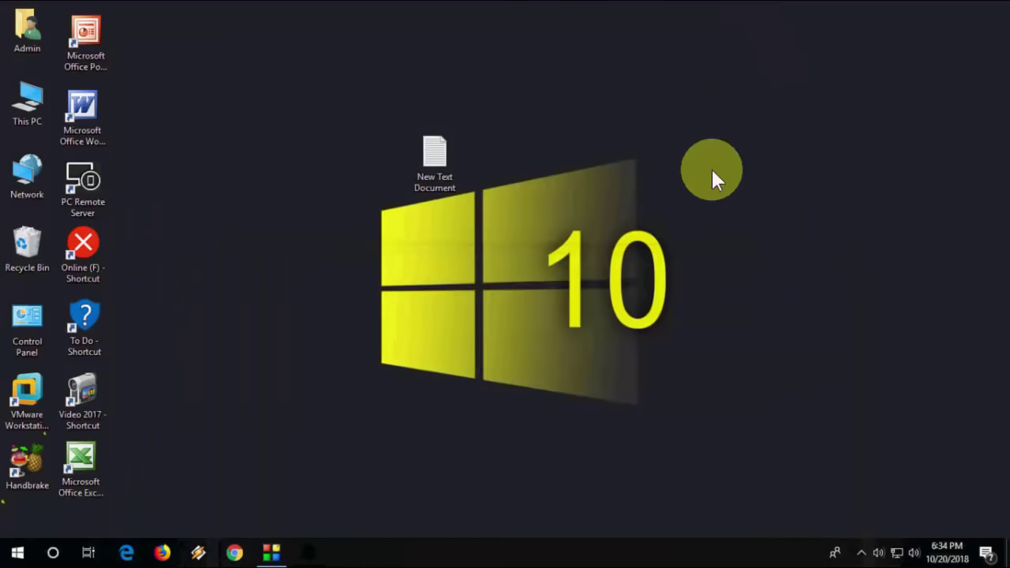
key(super)
text(store)
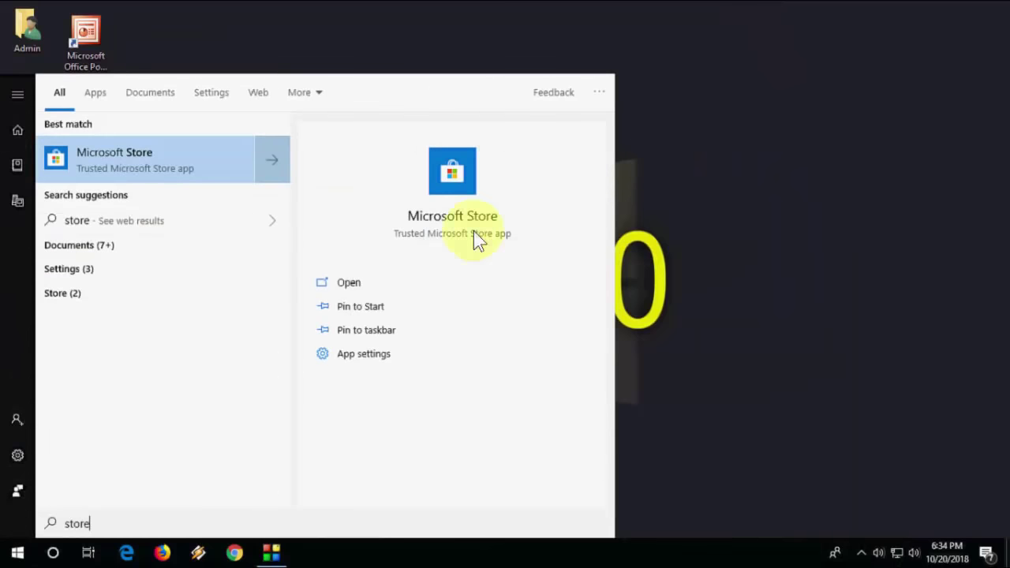
click(176, 167)
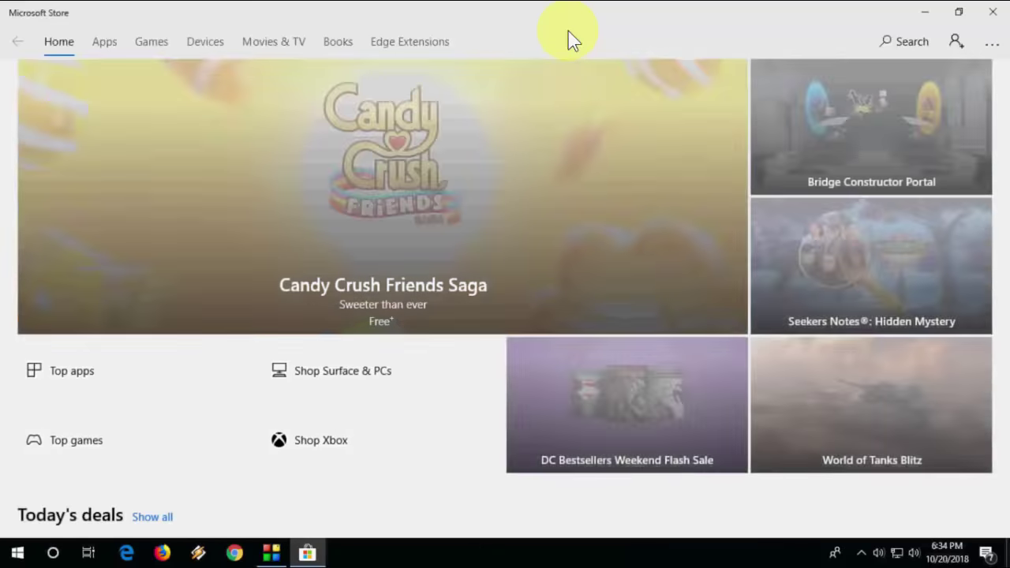
Step: Search the Store for "widgets hd", open the Widgets HD app page and start installing the app
click(953, 41)
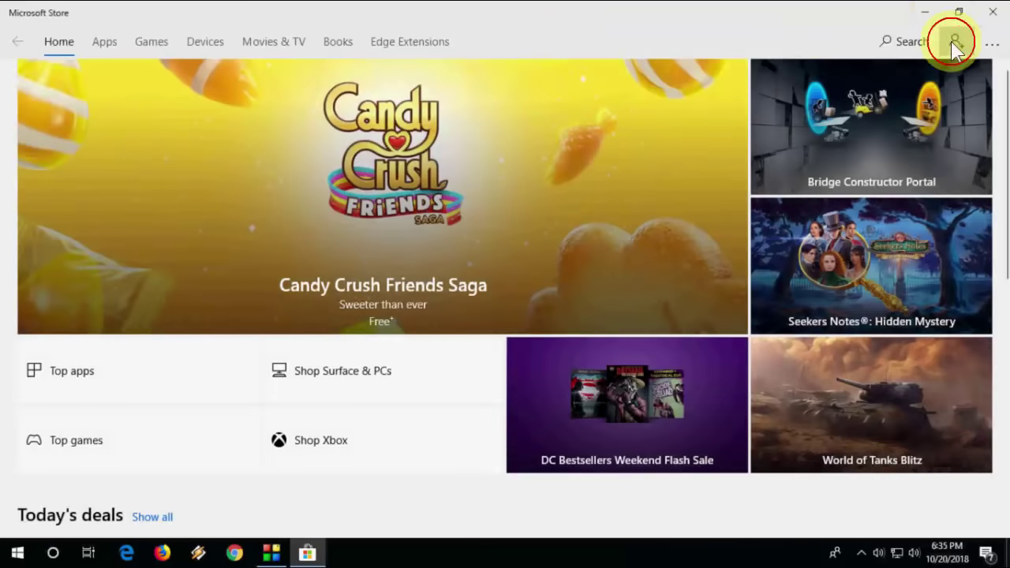
click(904, 41)
text(widgets hd)
click(776, 77)
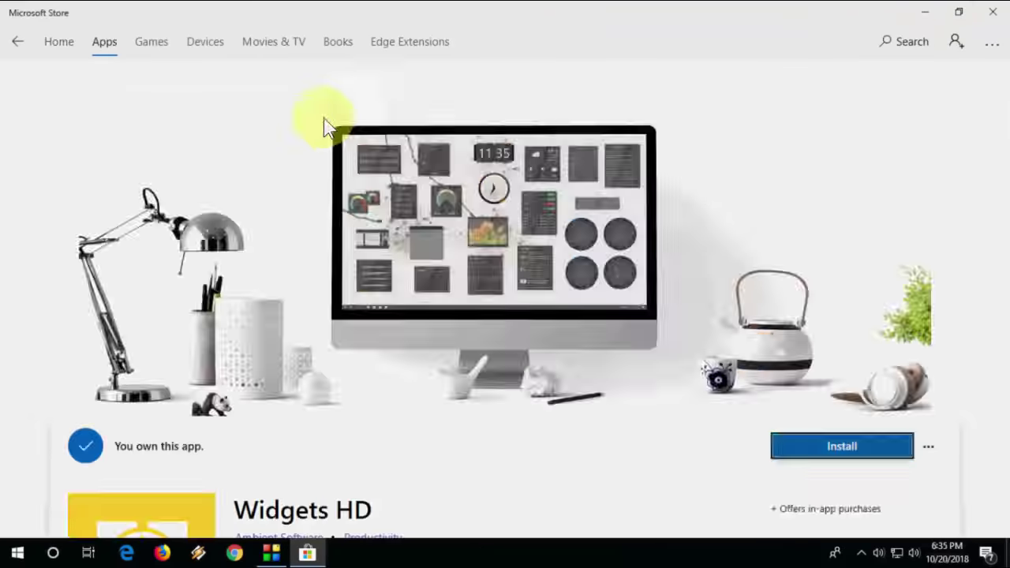
key(Return)
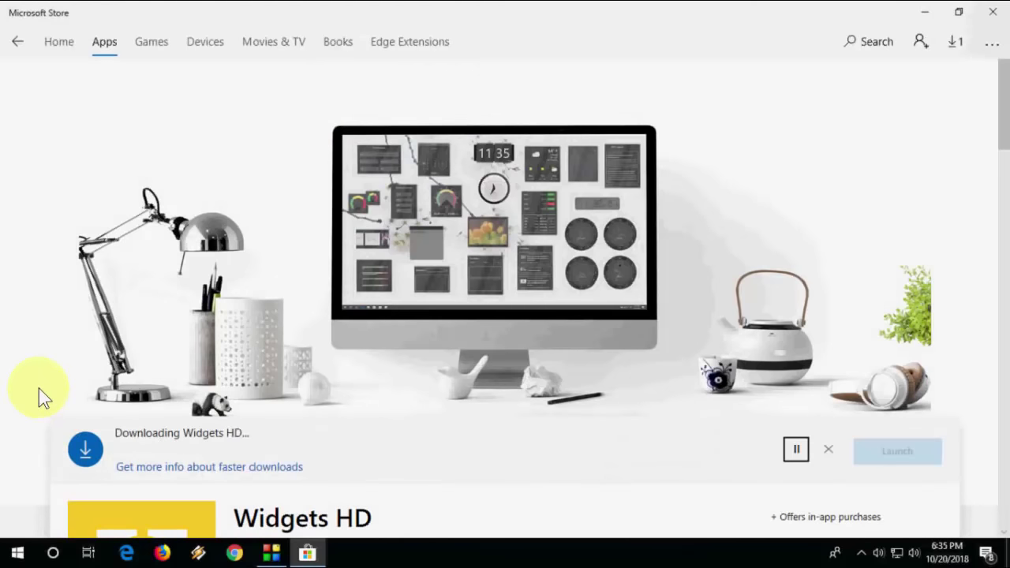
scroll(38, 389, down, 1)
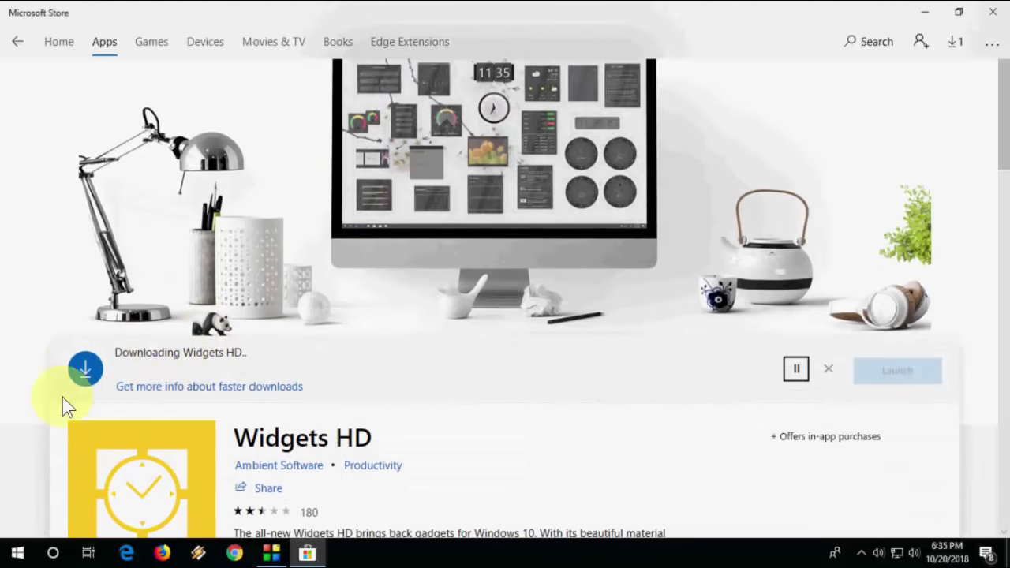